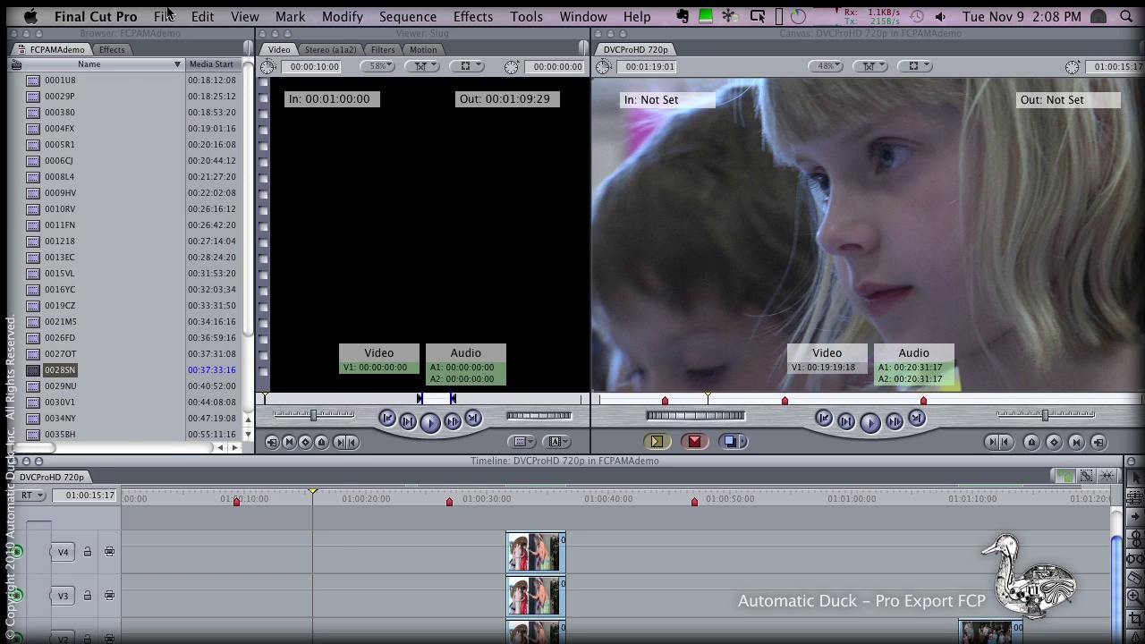
# Start an Automatic Duck Pro Export FCP export of the DVCProHD 720p sequence and open its AAF settings.
pyautogui.click(265, 10)
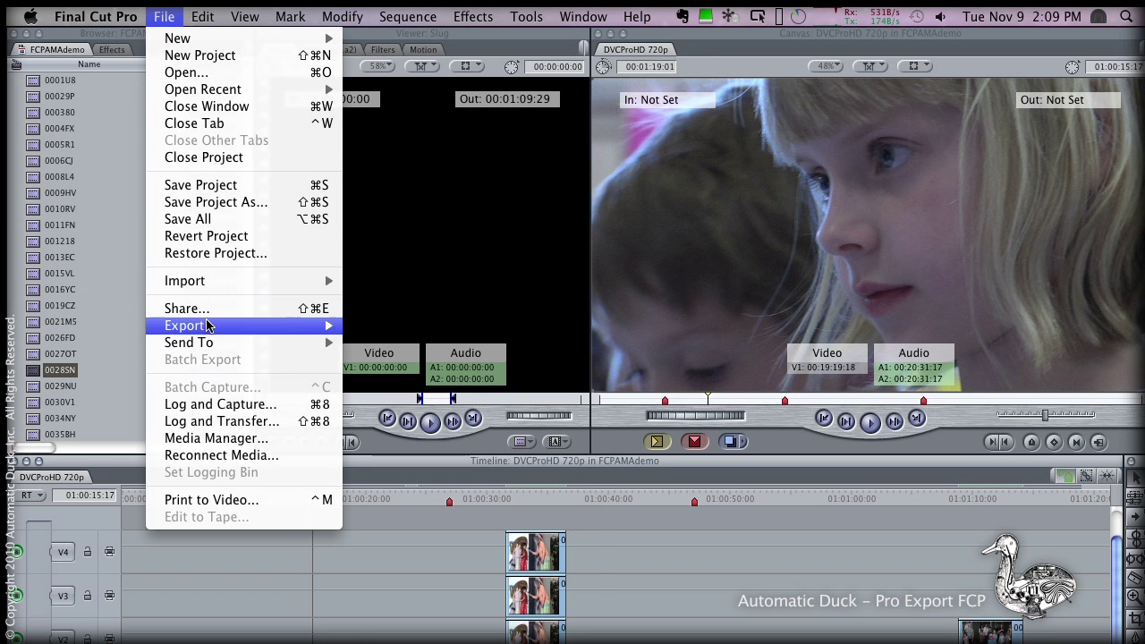
pyautogui.moveTo(253, 326)
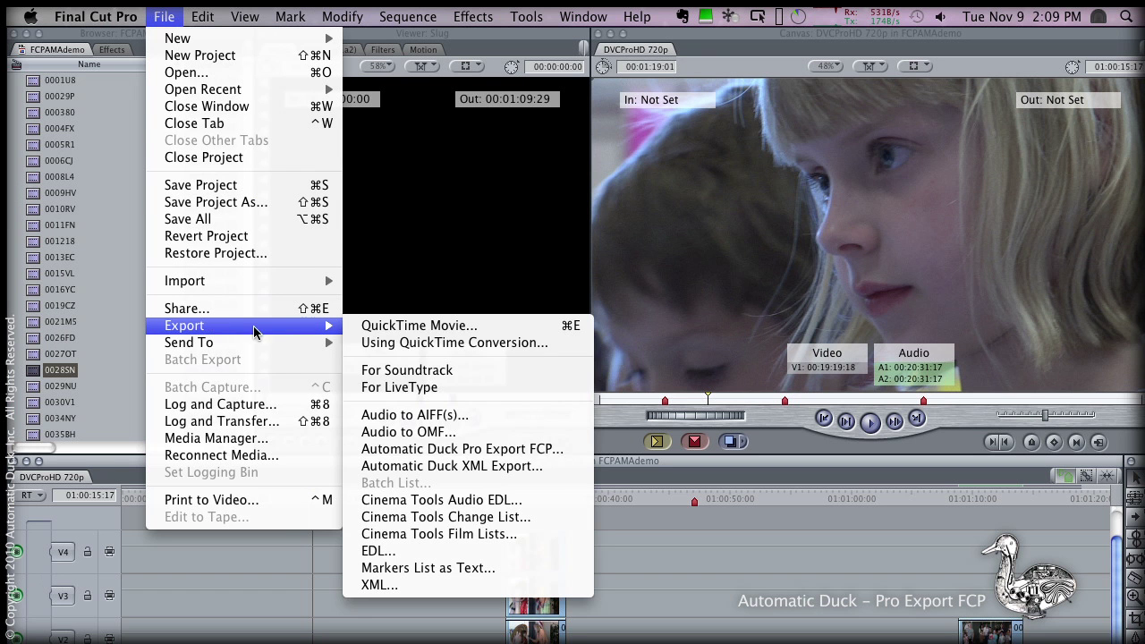
pyautogui.click(569, 451)
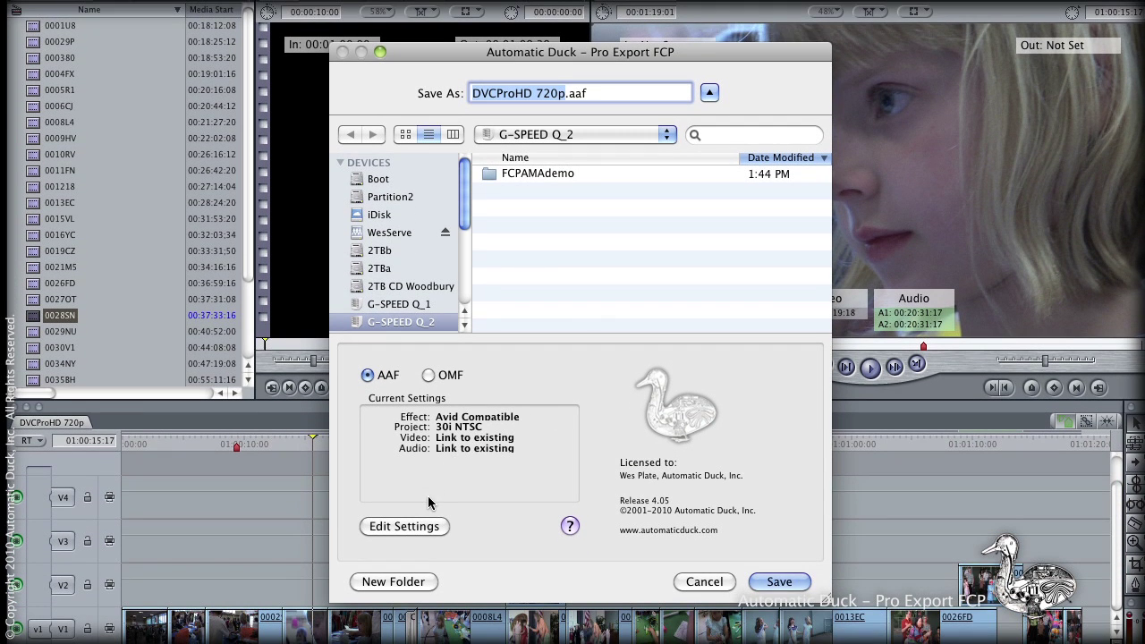
pyautogui.click(434, 525)
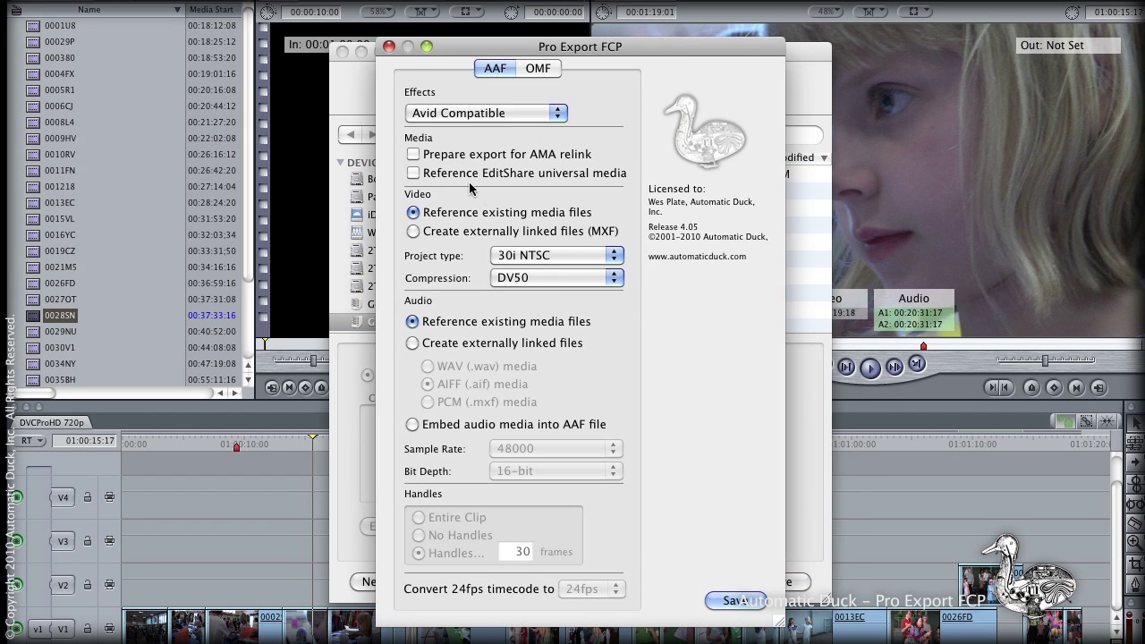
# Prepare the export for AMA relink with project type 720p 23.976, and save DVCProHD 720p.aaf to G-SPEED Q_2.
pyautogui.click(413, 154)
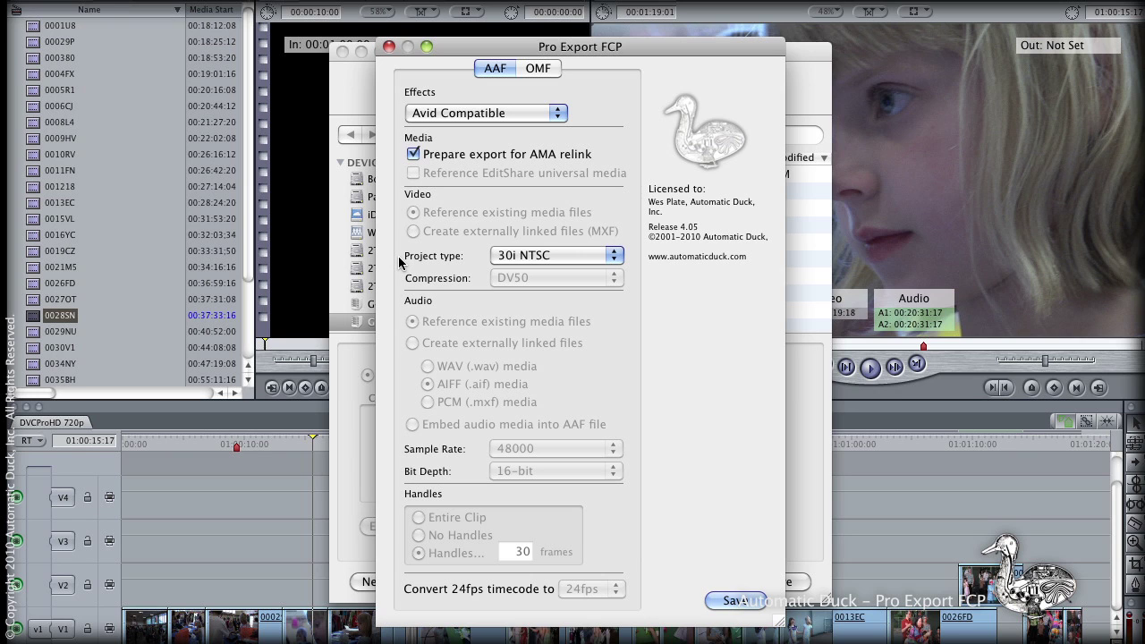
pyautogui.click(524, 257)
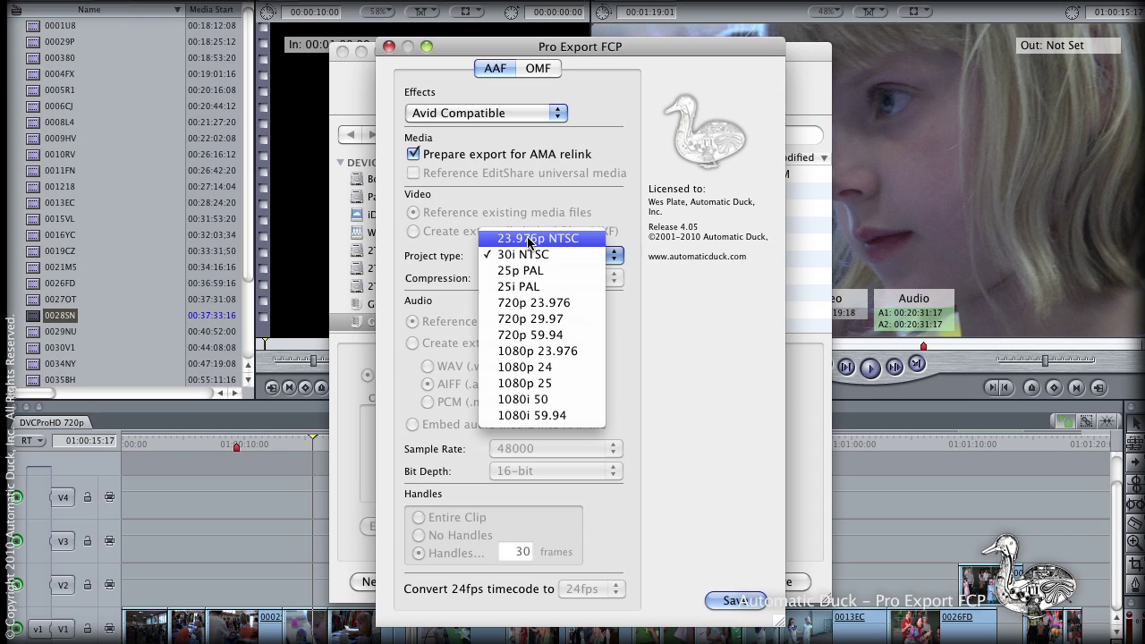
pyautogui.click(583, 304)
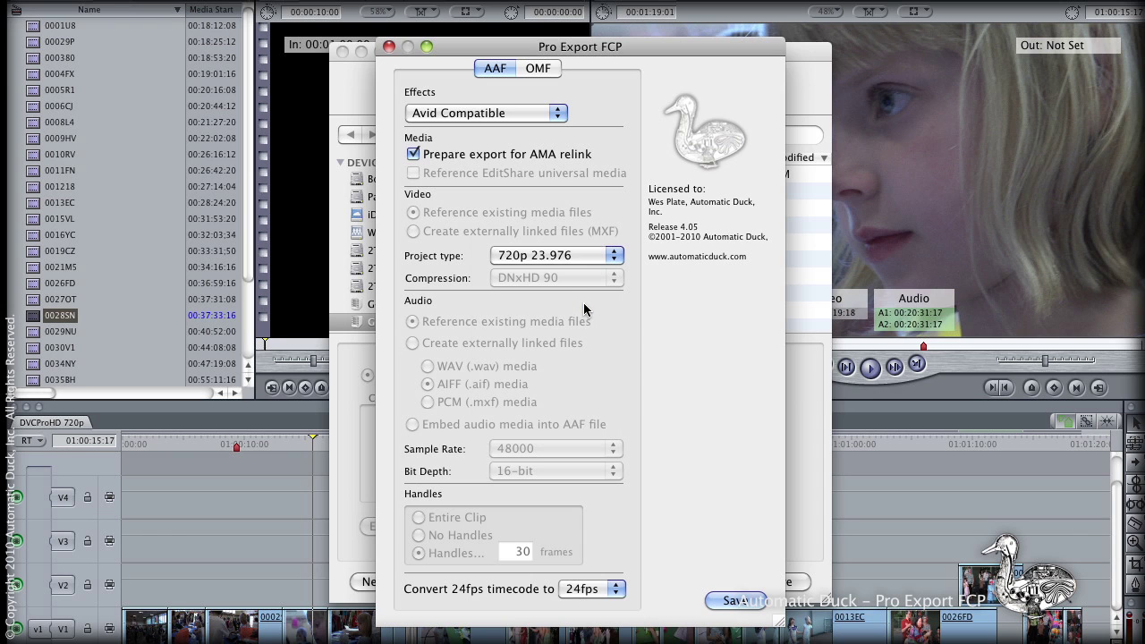
pyautogui.click(736, 604)
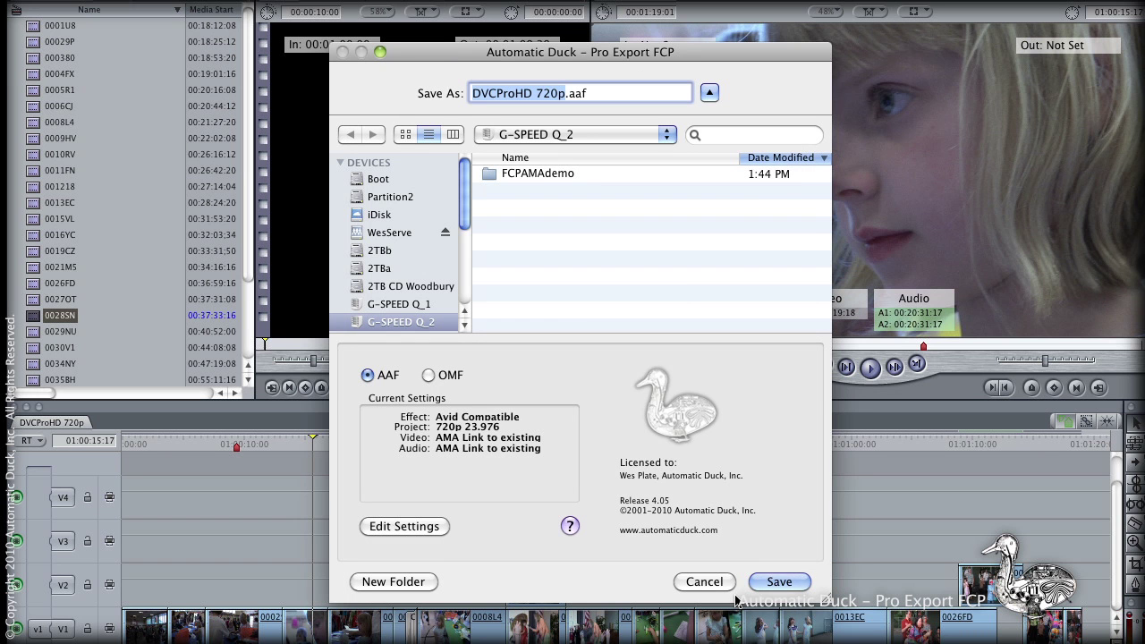
pyautogui.click(773, 587)
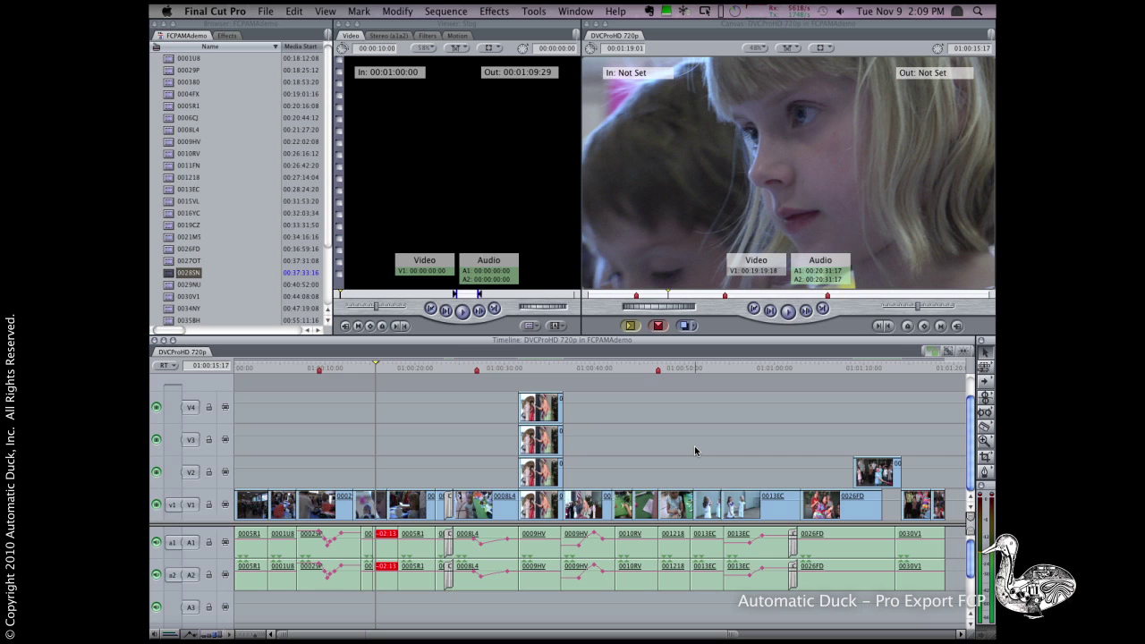
# Switch to Avid Media Composer and import DVCProHD 720p.aaf from G-SPEED Q_2 into the import bin.
pyautogui.press('super+Tab')
pyautogui.press('super+Tab')
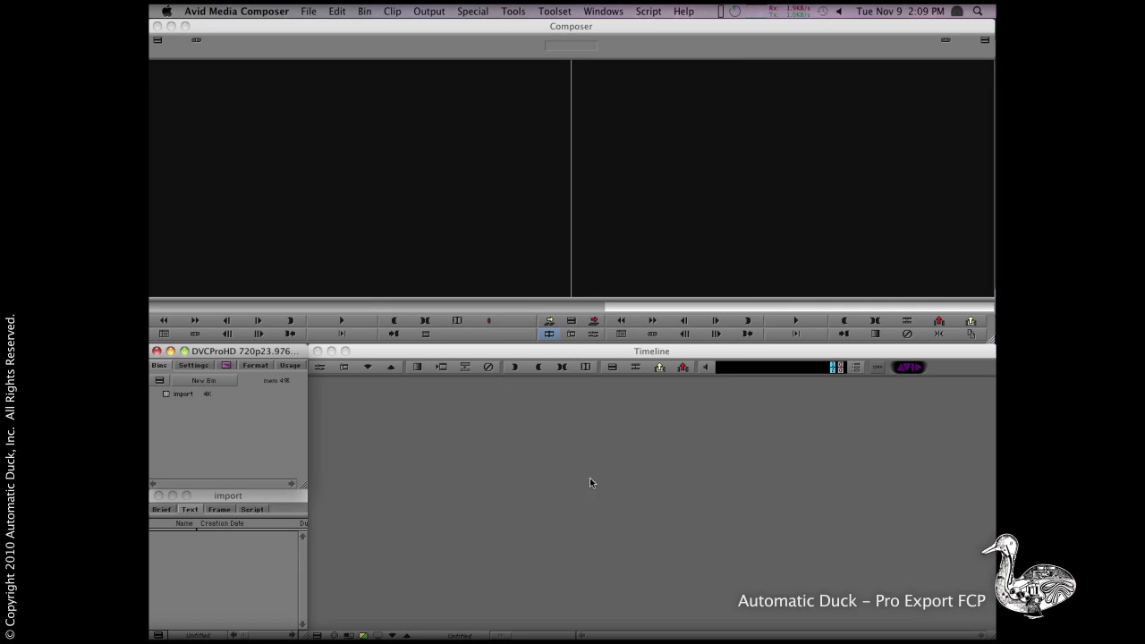
pyautogui.click(192, 497)
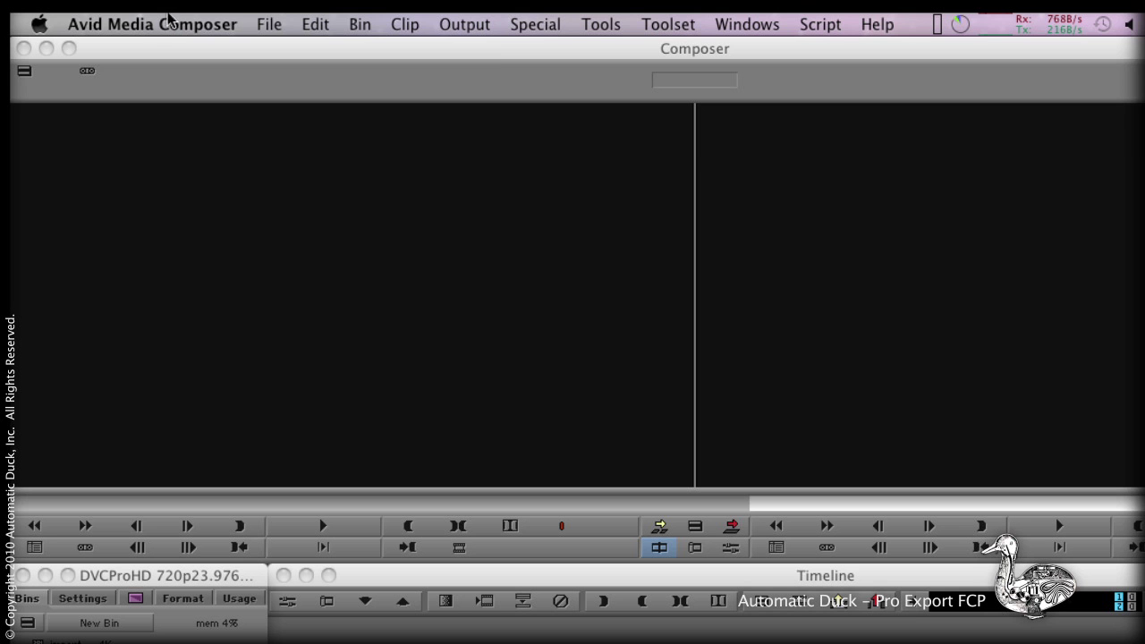
pyautogui.click(304, 11)
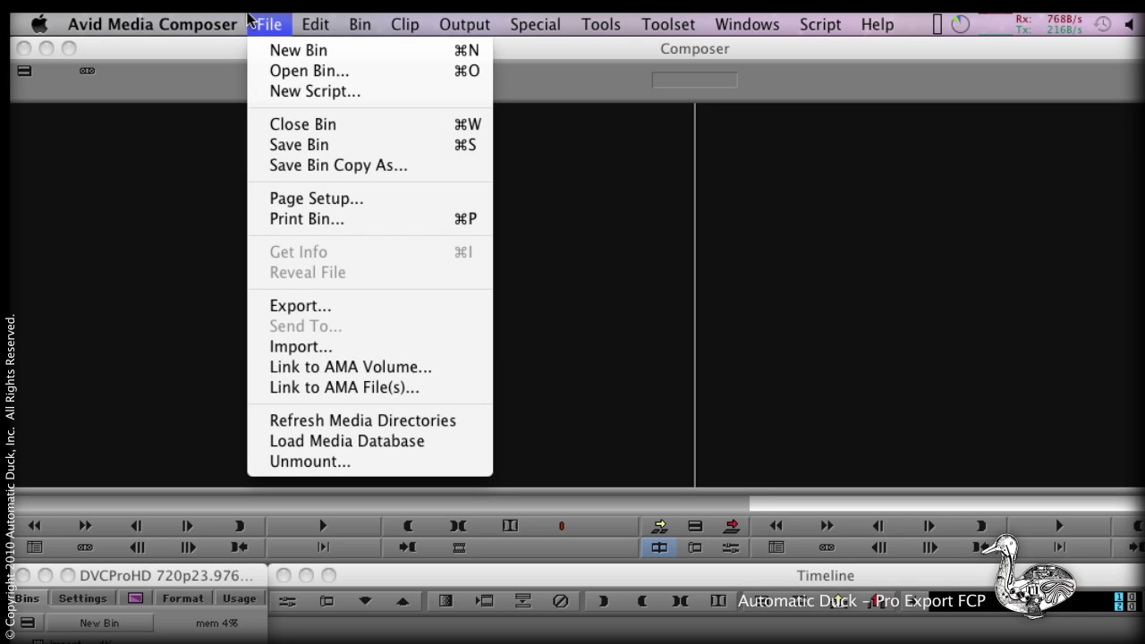
pyautogui.click(294, 348)
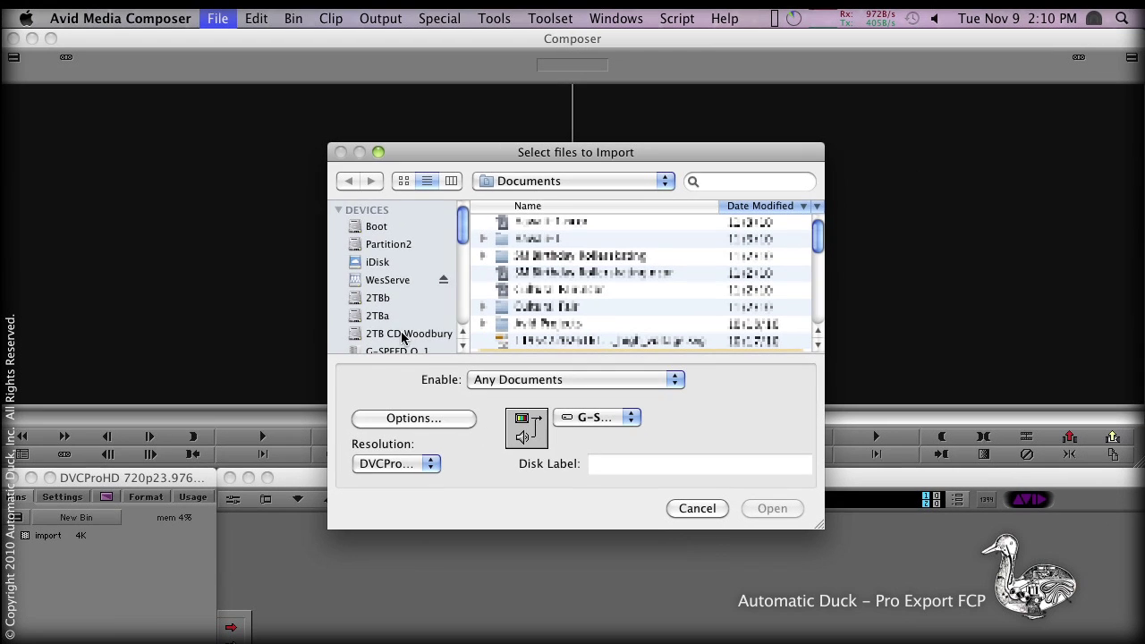
pyautogui.scroll(-2, 402, 337)
pyautogui.click(401, 331)
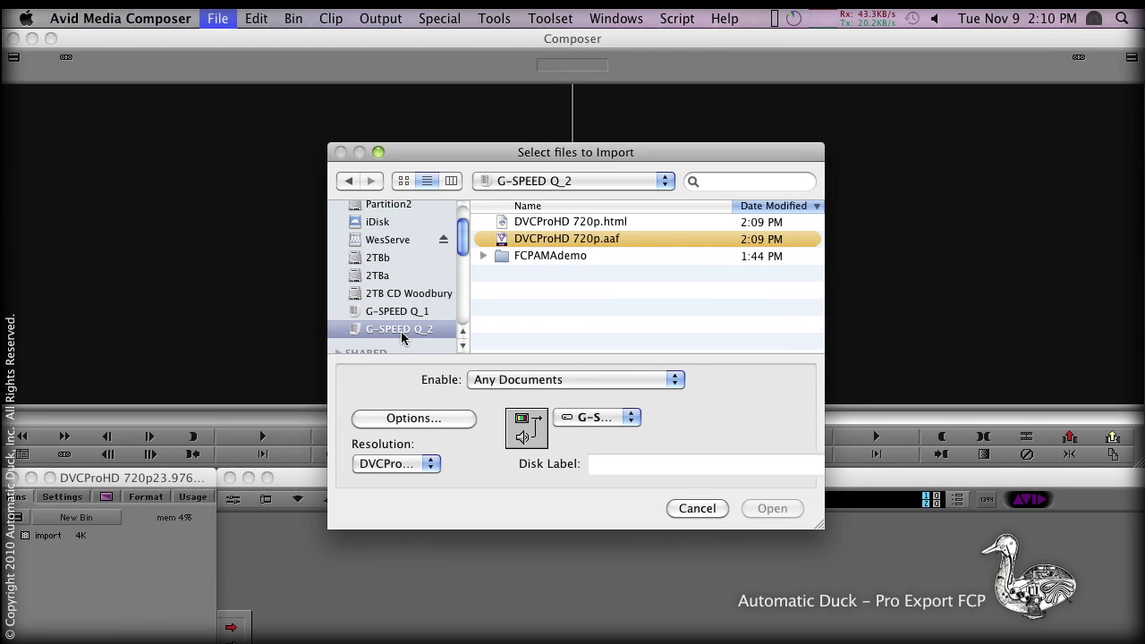
pyautogui.click(552, 240)
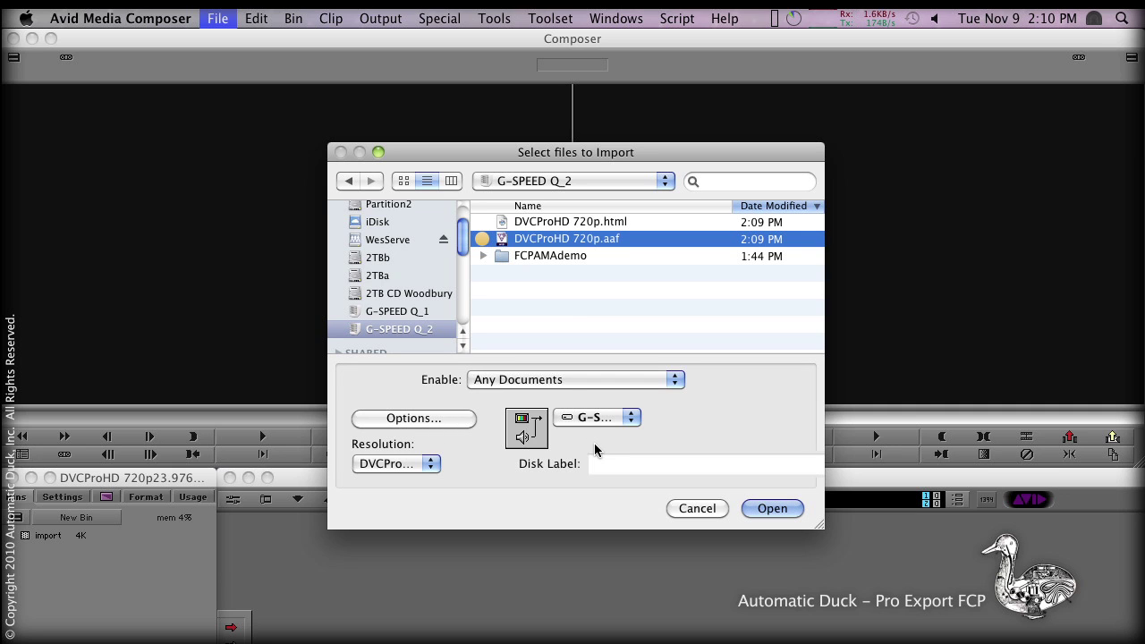
pyautogui.click(779, 509)
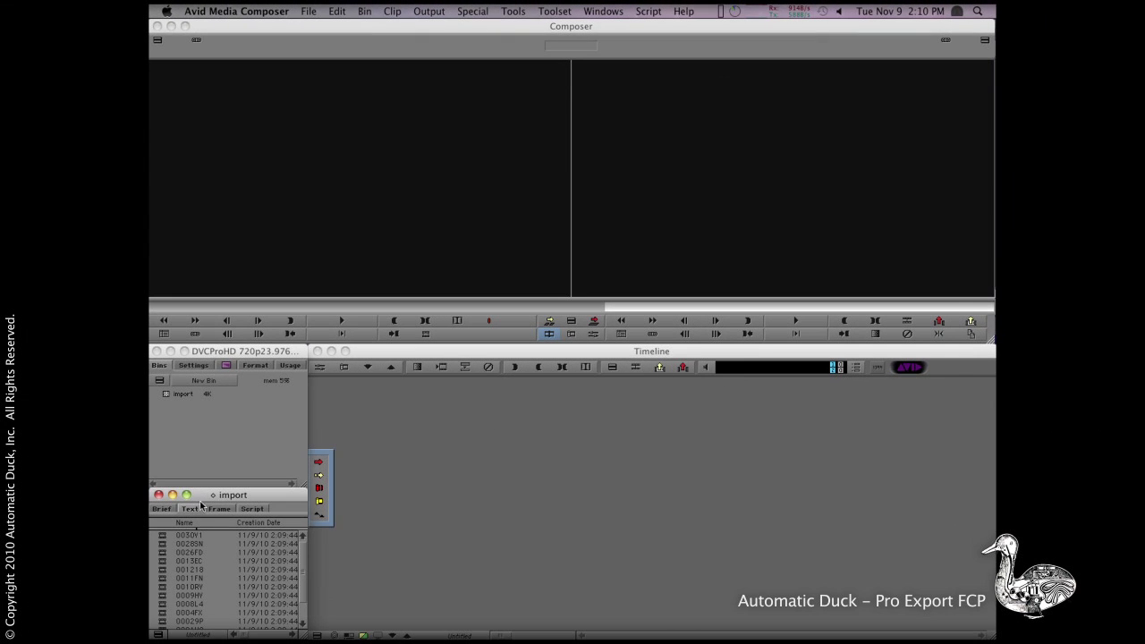
# Load the imported DVCProHD 720p sequence with its effects updated to advanced keyframe effects, and save the bins.
pyautogui.press('super+a')
pyautogui.doubleClick(165, 536)
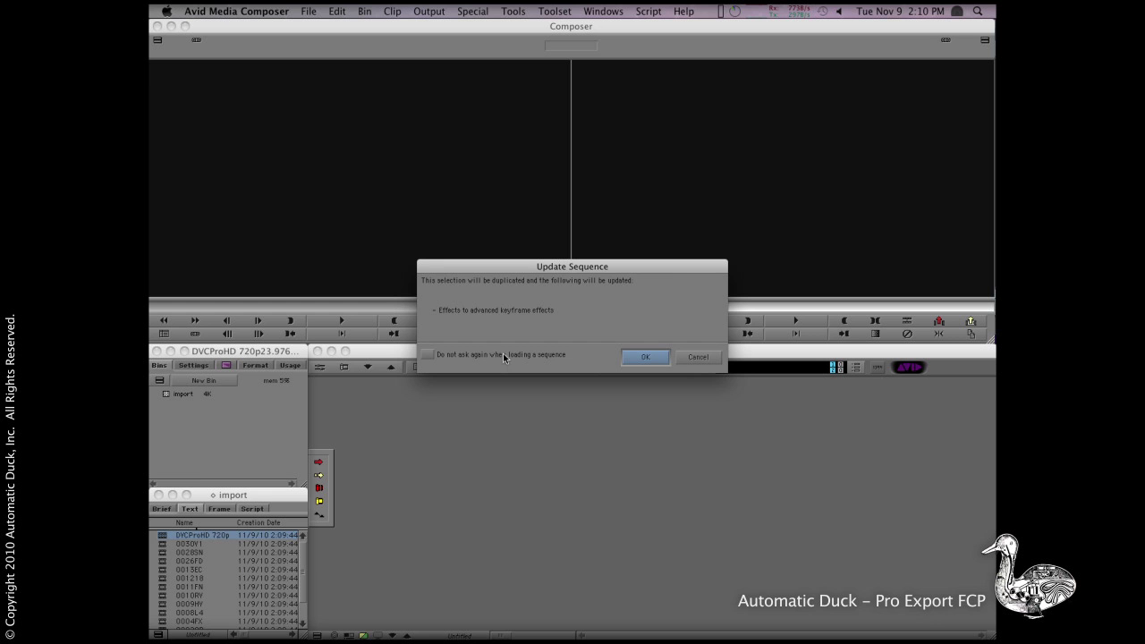
pyautogui.click(647, 357)
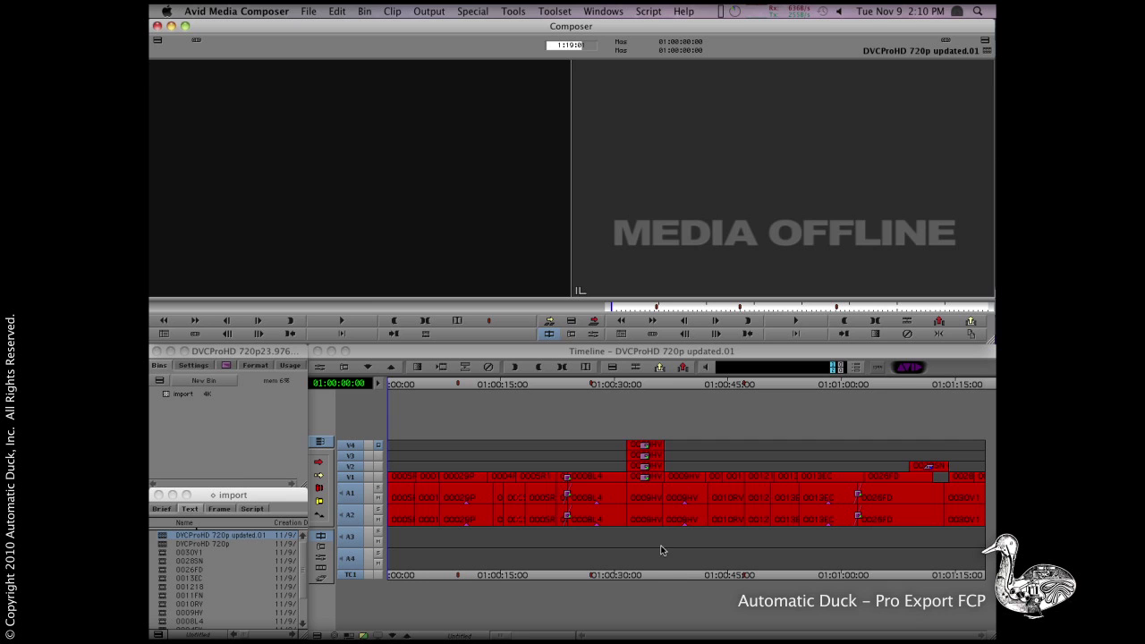
pyautogui.moveTo(650, 572); pyautogui.dragTo(437, 557)
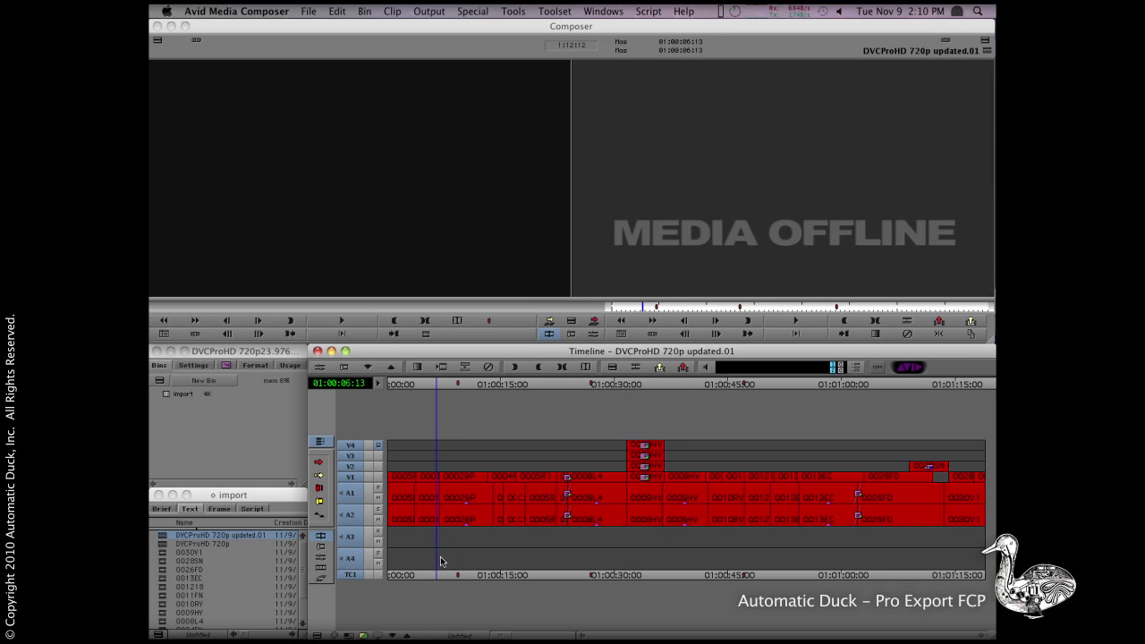
pyautogui.press('super+s')
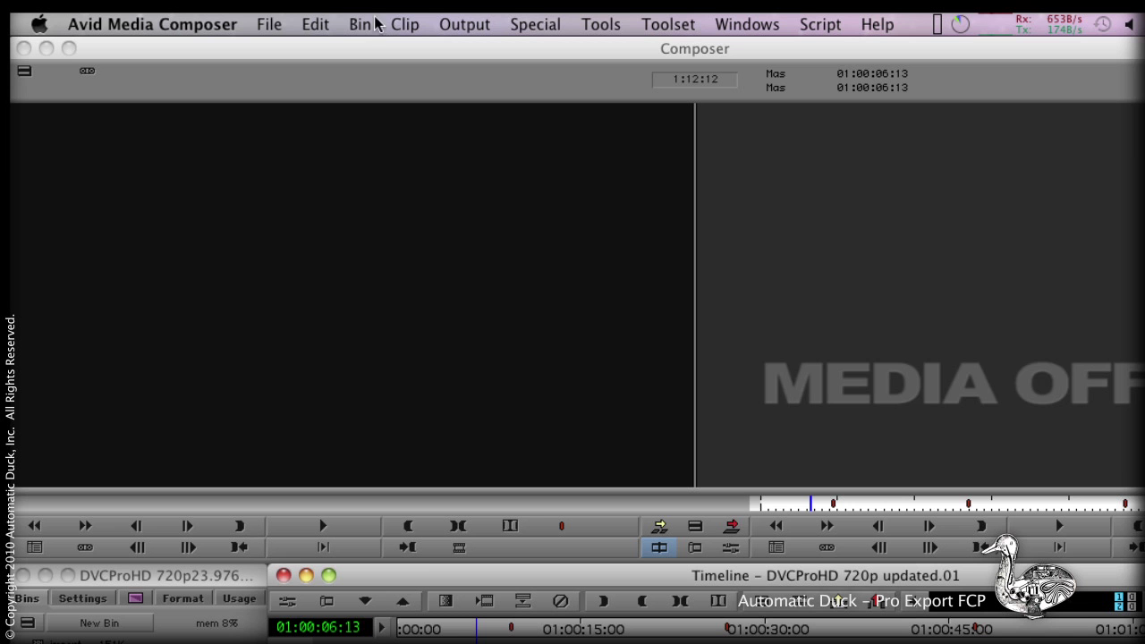
# Link to the FCPAMAdemo folder inside Capture Scratch in 2TBa's Final Cut Pro Documents as an AMA volume.
pyautogui.click(269, 24)
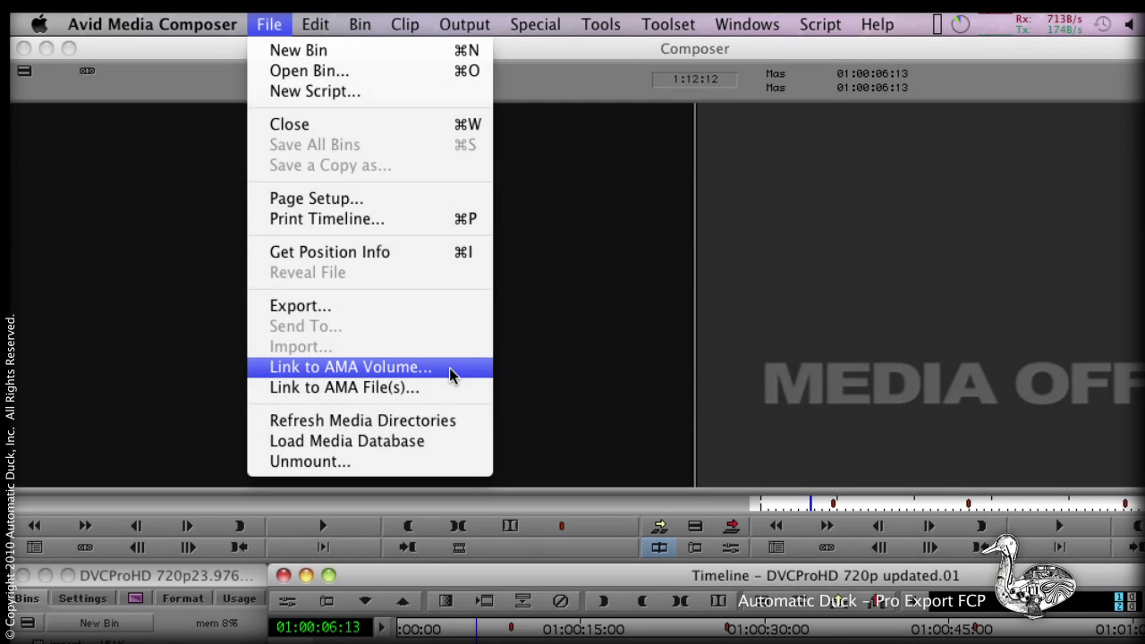
pyautogui.click(449, 368)
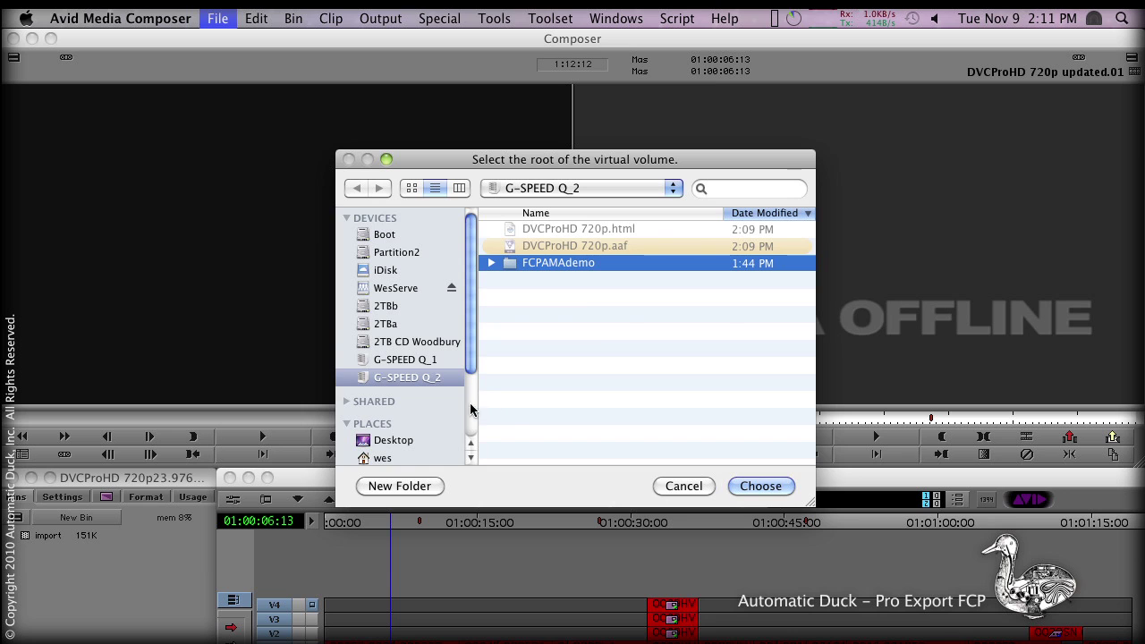
pyautogui.click(399, 322)
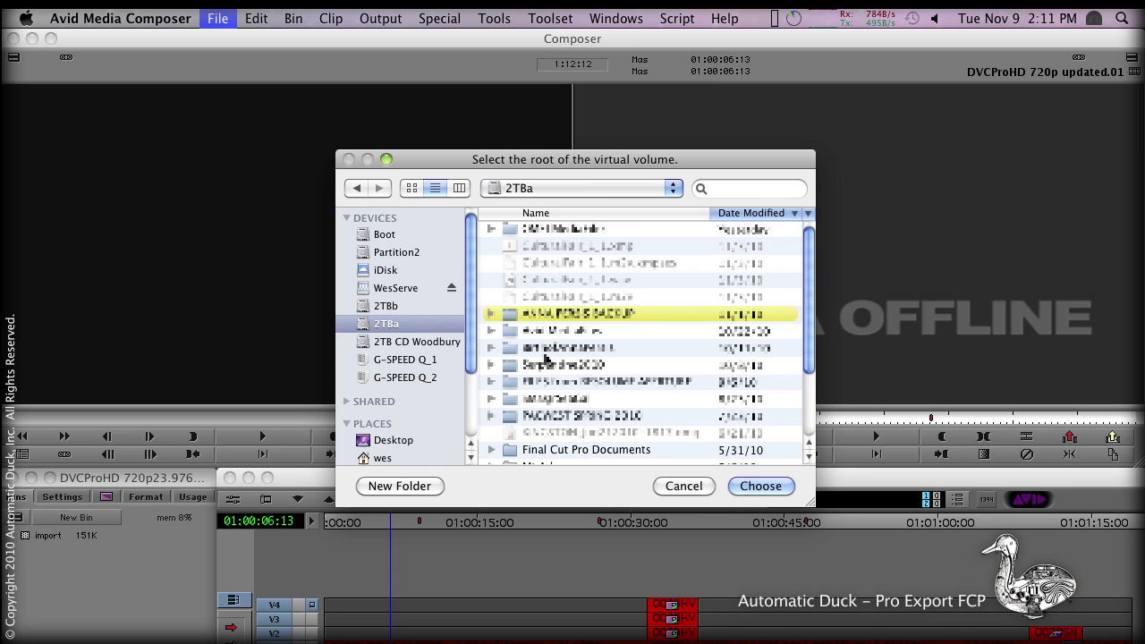
pyautogui.doubleClick(554, 449)
pyautogui.doubleClick(553, 235)
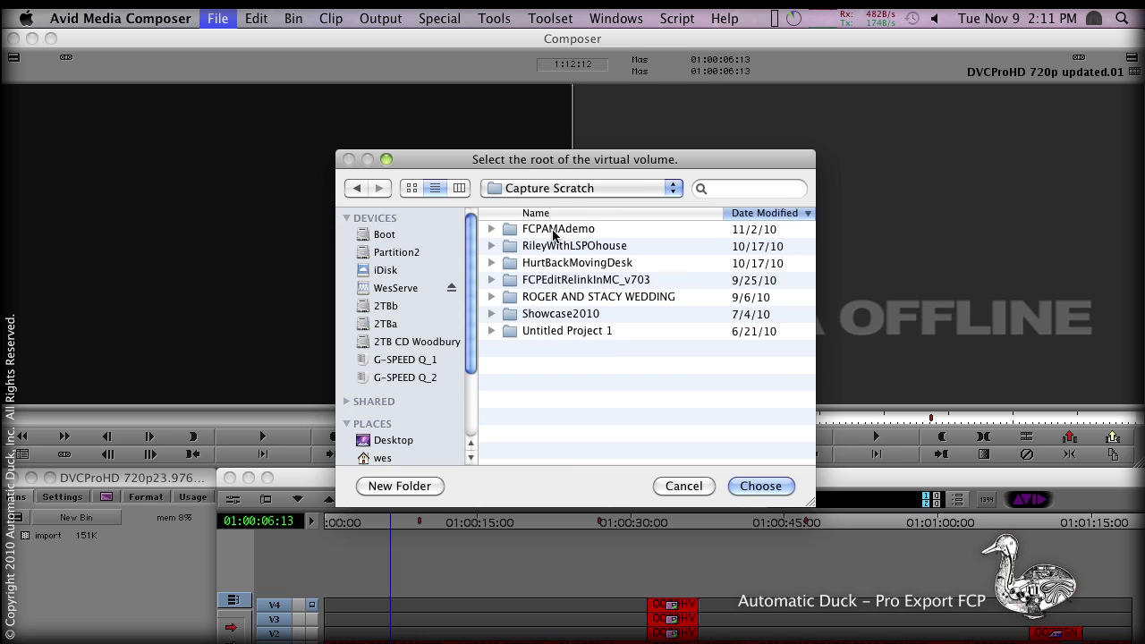
pyautogui.click(539, 232)
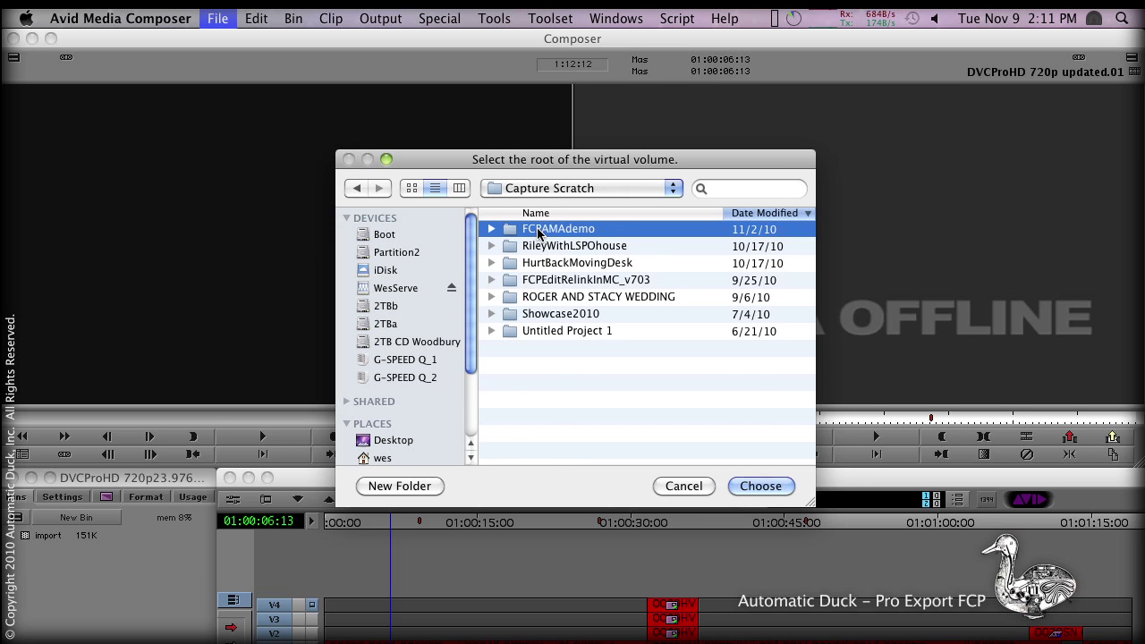
pyautogui.doubleClick(539, 232)
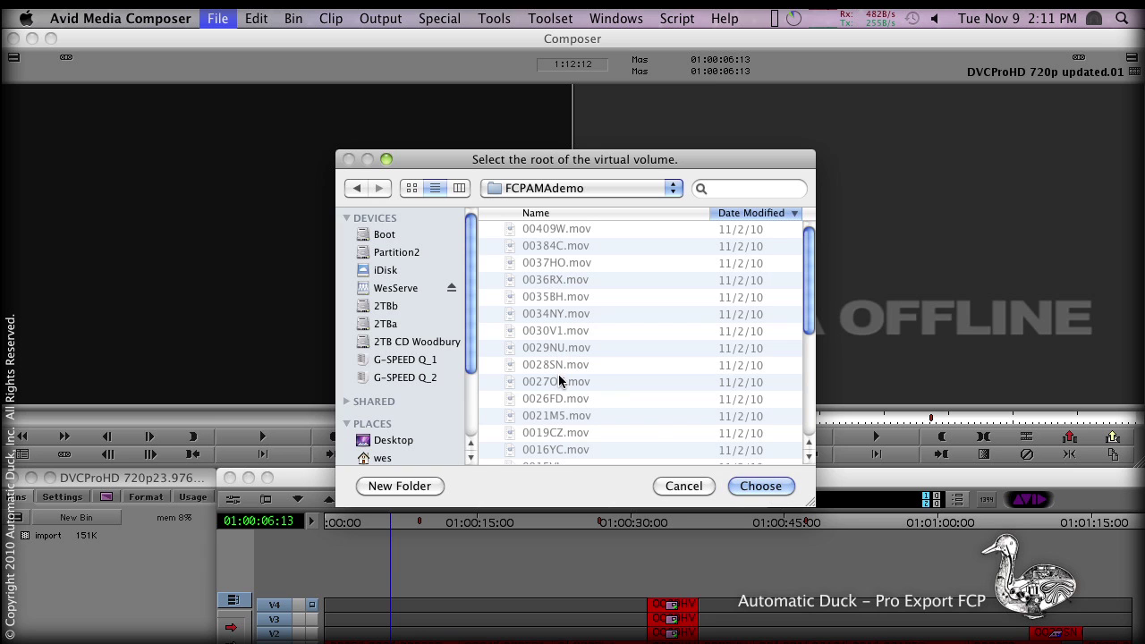
pyautogui.click(756, 487)
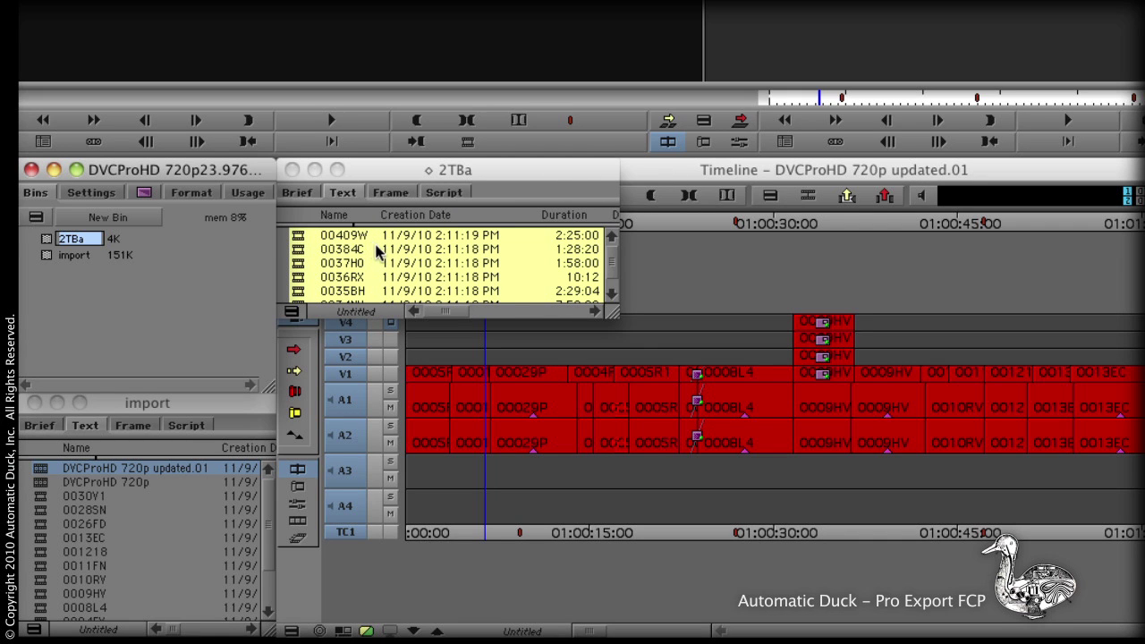
# Look through and close the 2TBa bin, and move and enlarge the import bin window to show all its clips.
pyautogui.click(616, 271)
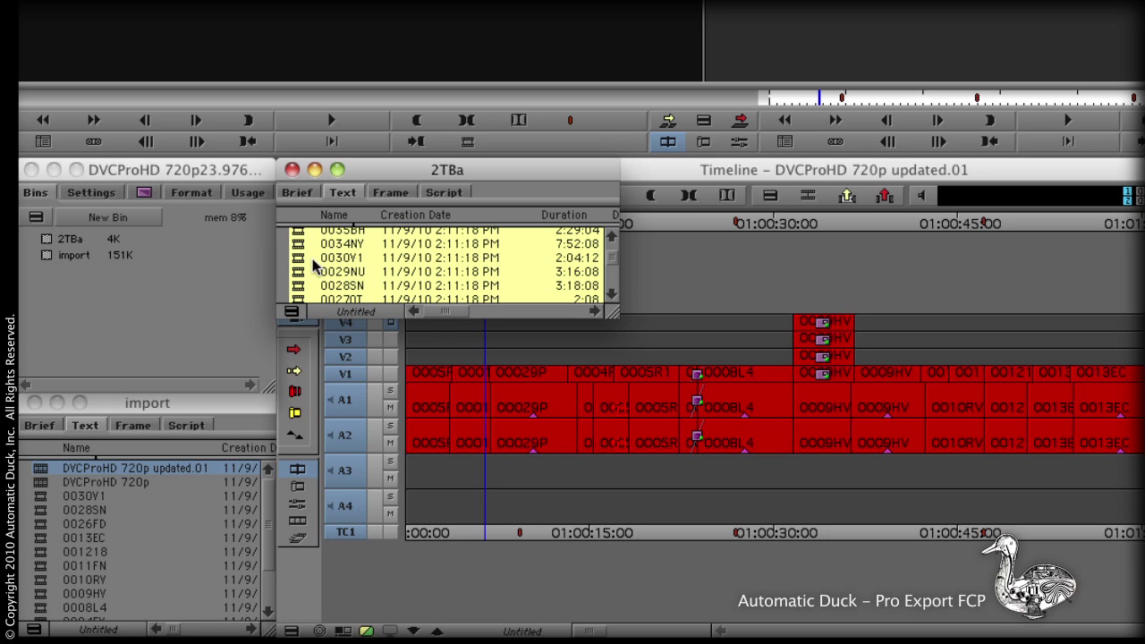
pyautogui.click(292, 169)
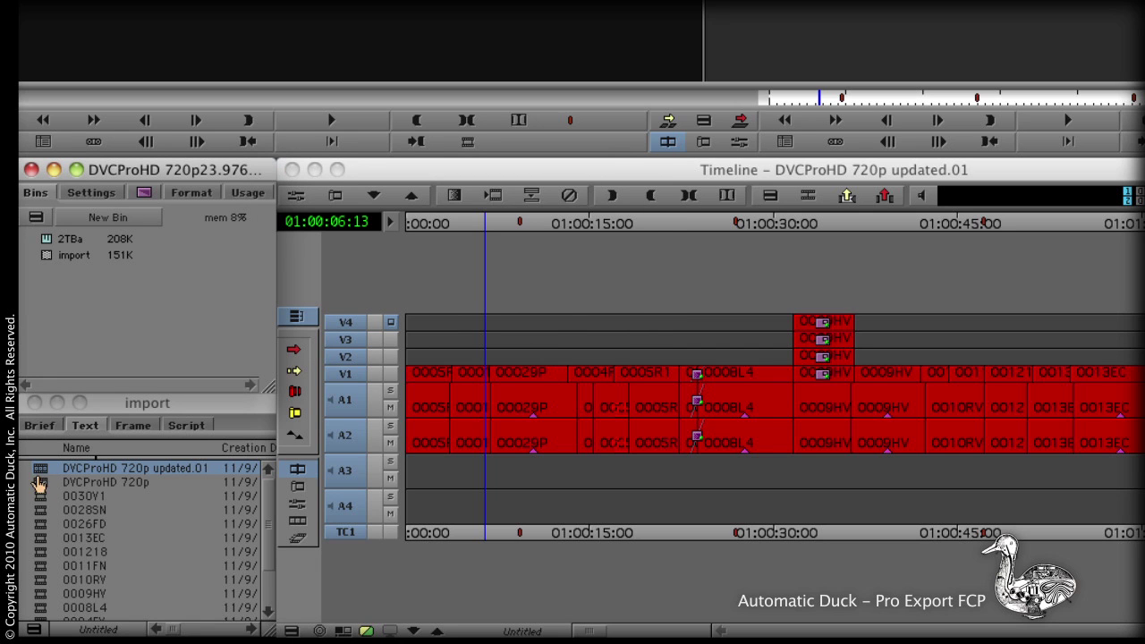
pyautogui.moveTo(94, 410); pyautogui.dragTo(101, 0)
pyautogui.moveTo(201, 167); pyautogui.dragTo(198, 163)
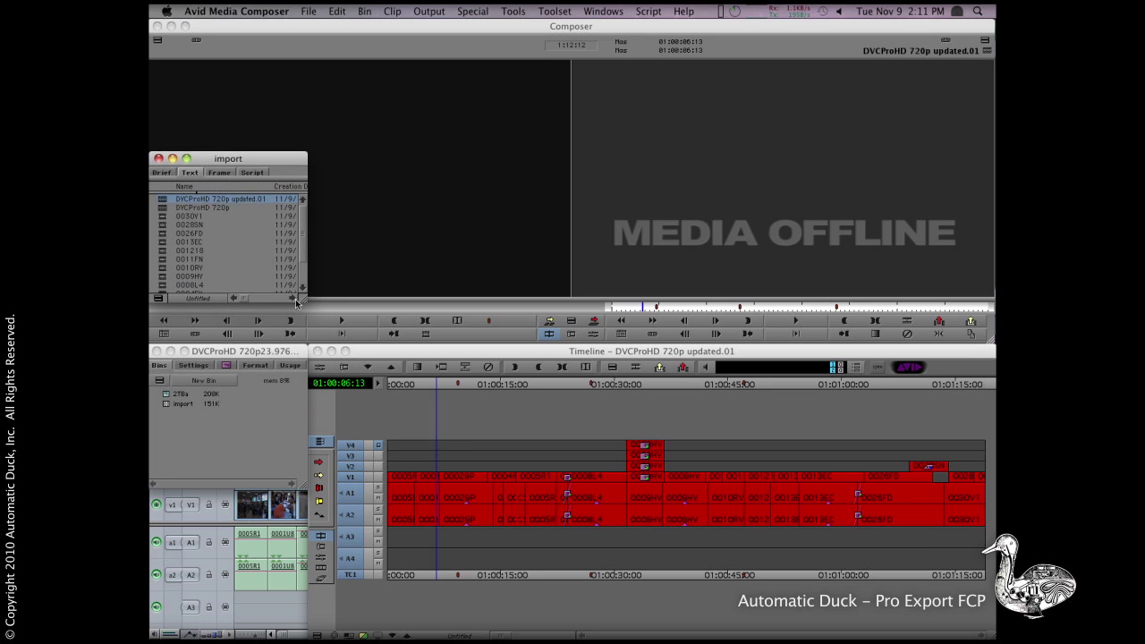
pyautogui.moveTo(302, 299); pyautogui.dragTo(373, 387)
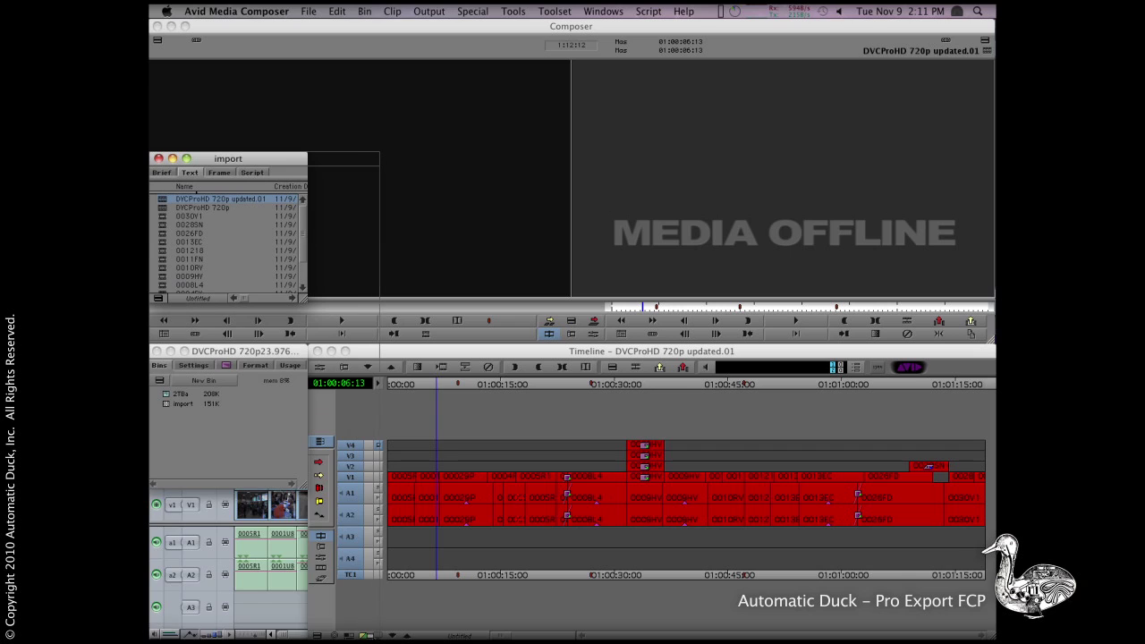
pyautogui.moveTo(375, 637); pyautogui.dragTo(372, 637)
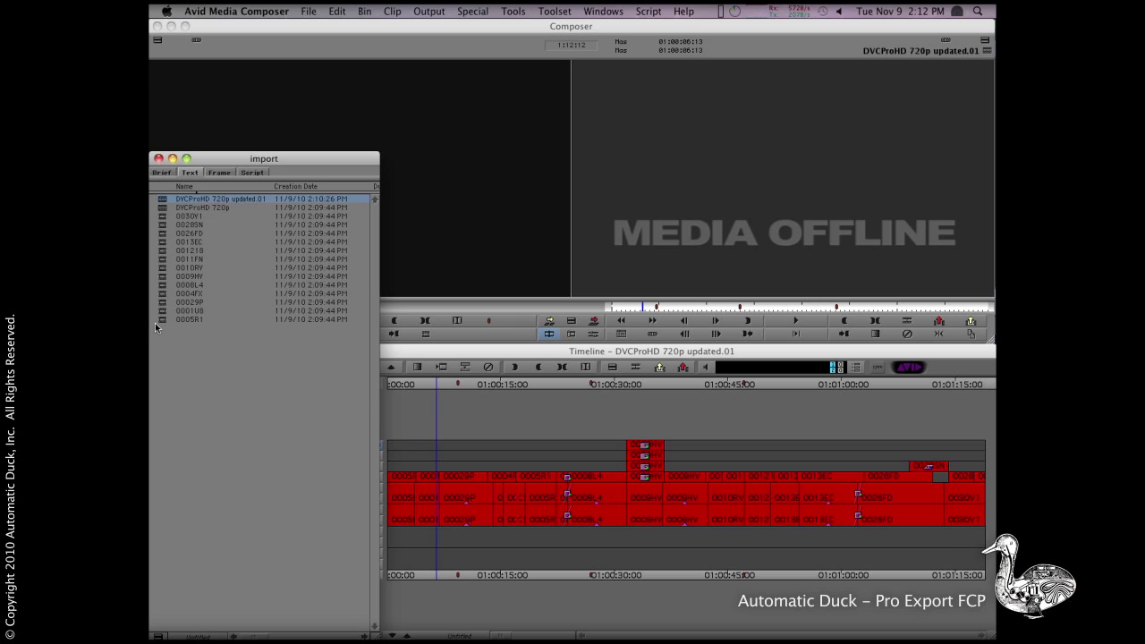
# Set up a relink of all import bin master clips without the current-project restriction or case matching, allowing Imported/AMA relinking by source file name.
pyautogui.moveTo(159, 331); pyautogui.dragTo(222, 219)
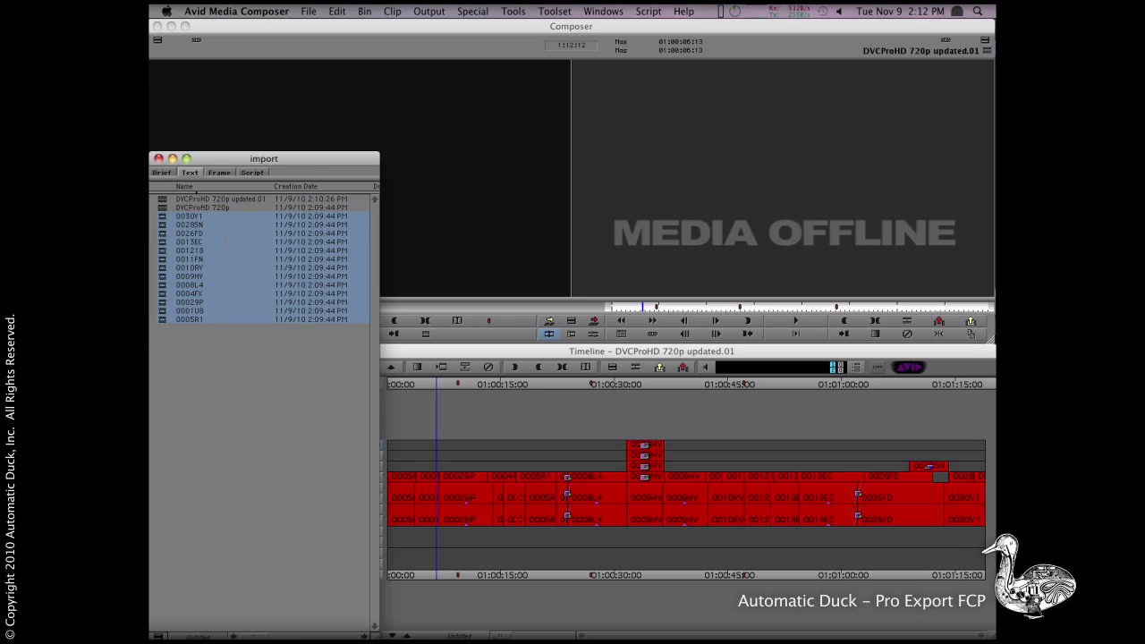
pyautogui.click(396, 11)
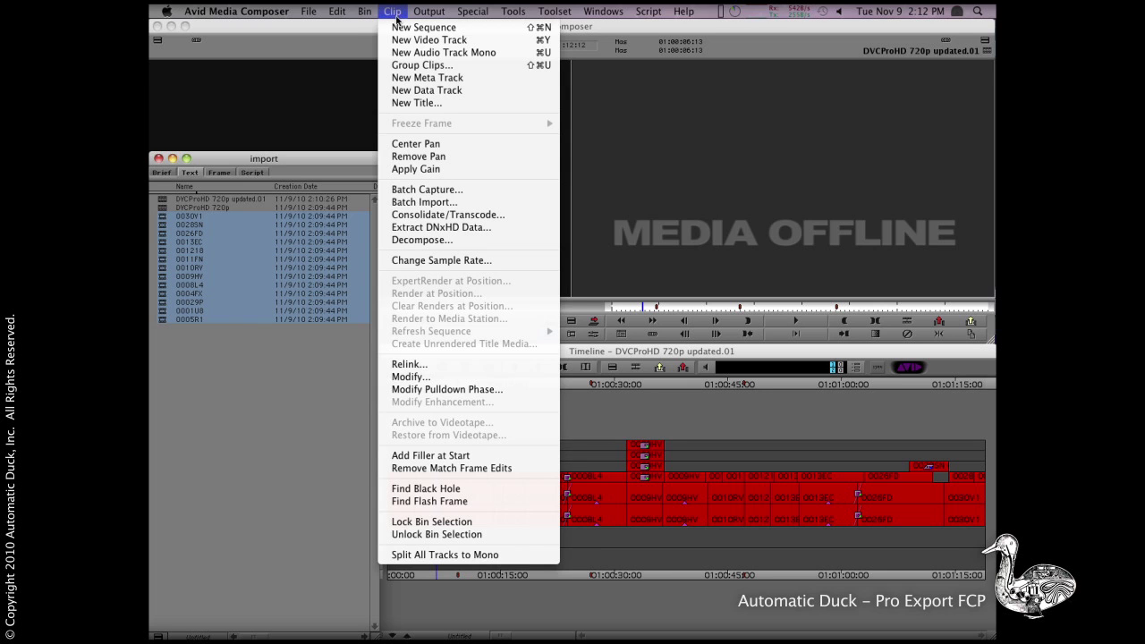
pyautogui.click(456, 365)
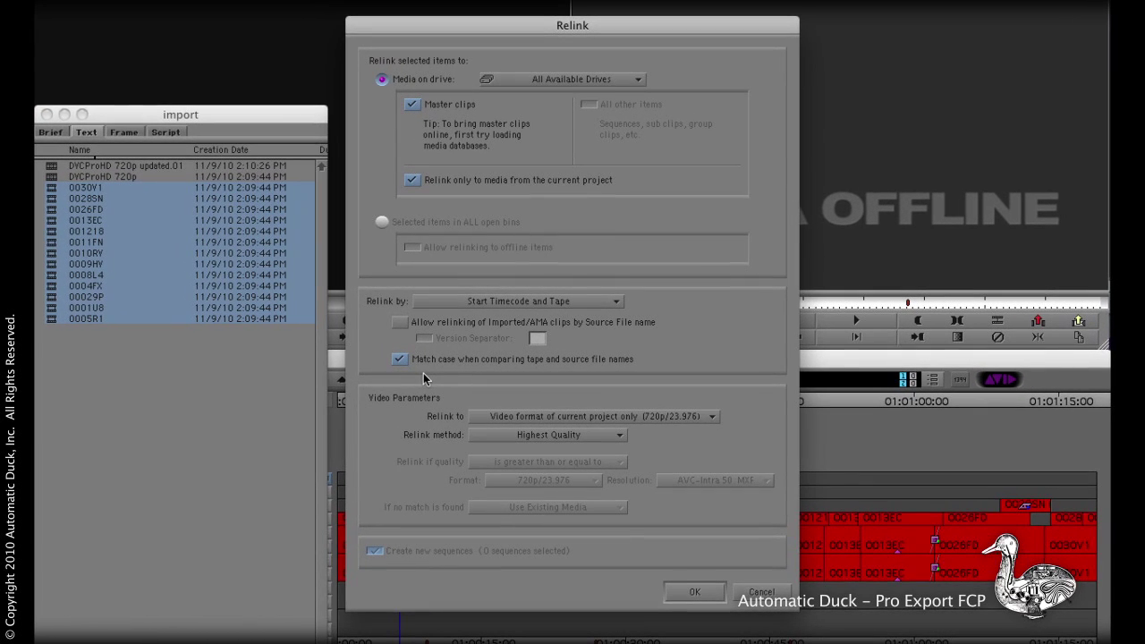
pyautogui.click(430, 185)
pyautogui.click(399, 322)
pyautogui.click(400, 360)
# Relink the selected master clips to any video format and scrub the sequence to about 01:01:00:07 to check the media.
pyautogui.click(570, 414)
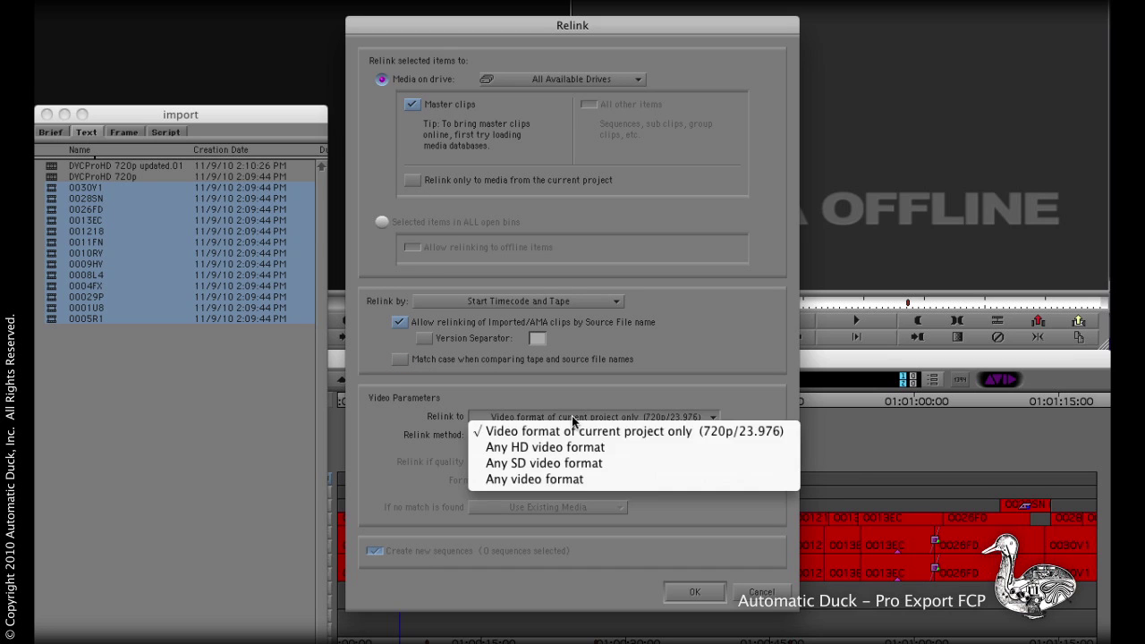
pyautogui.click(582, 482)
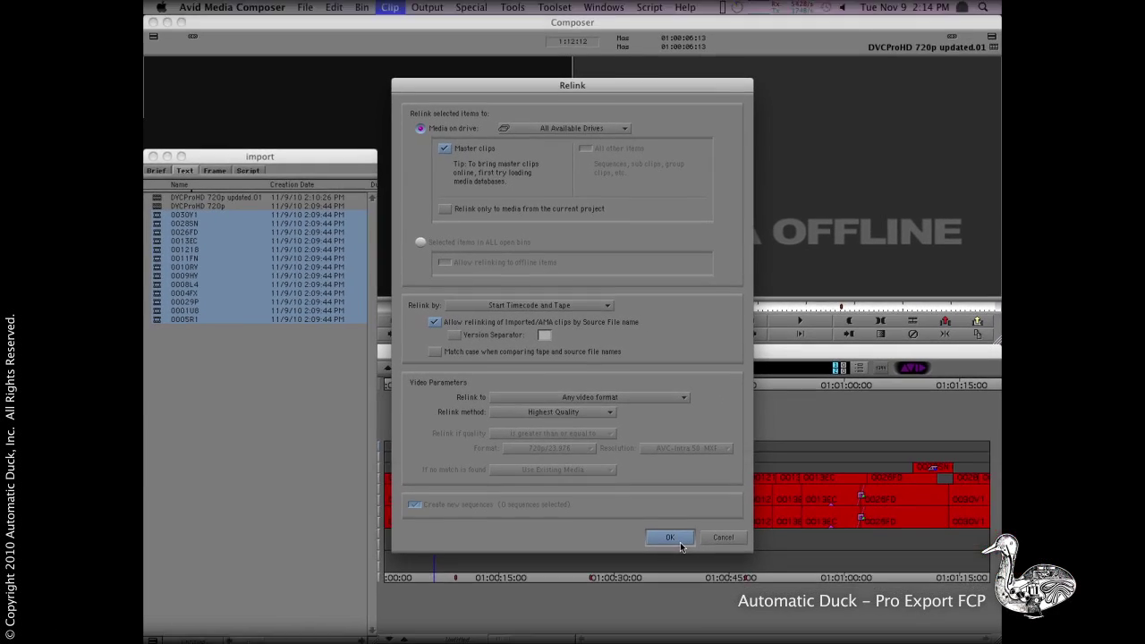
pyautogui.click(706, 600)
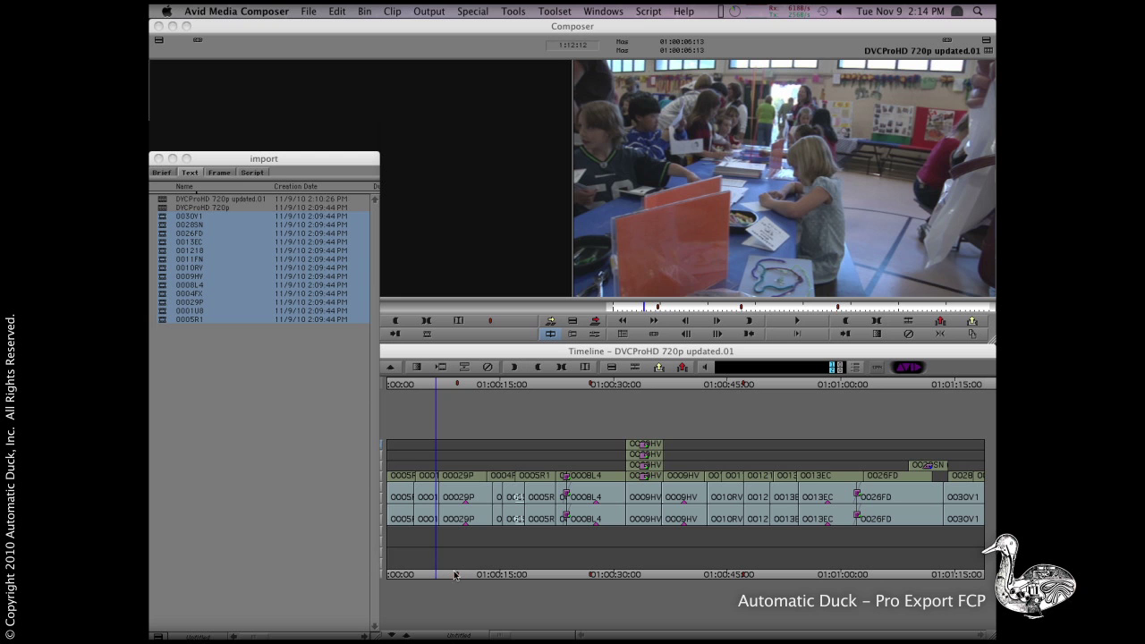
pyautogui.moveTo(456, 574); pyautogui.dragTo(842, 565)
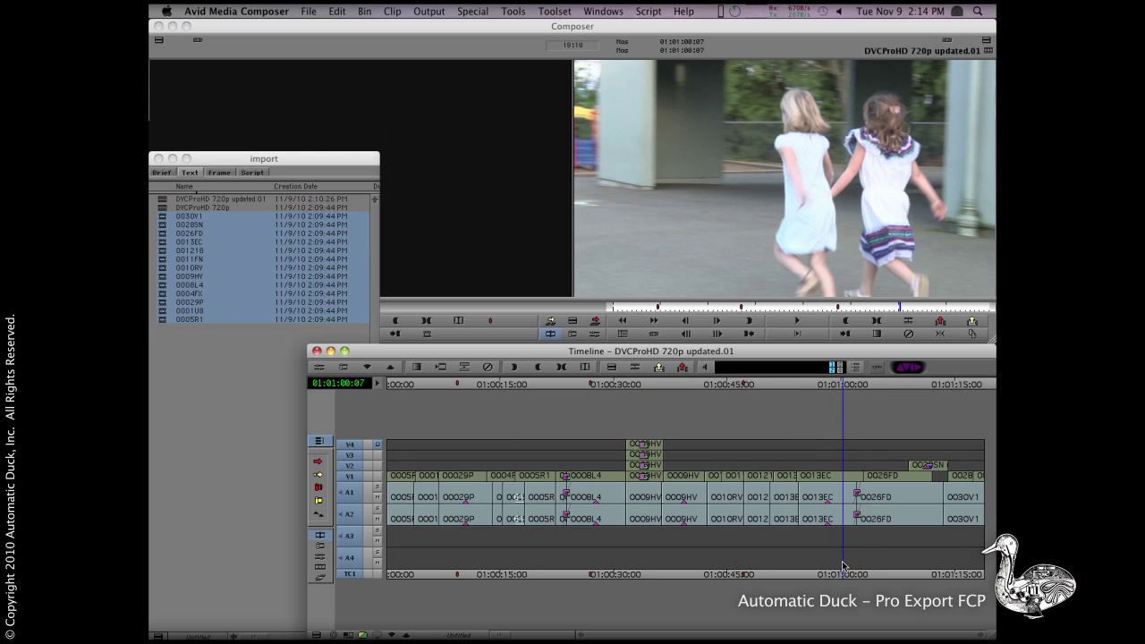